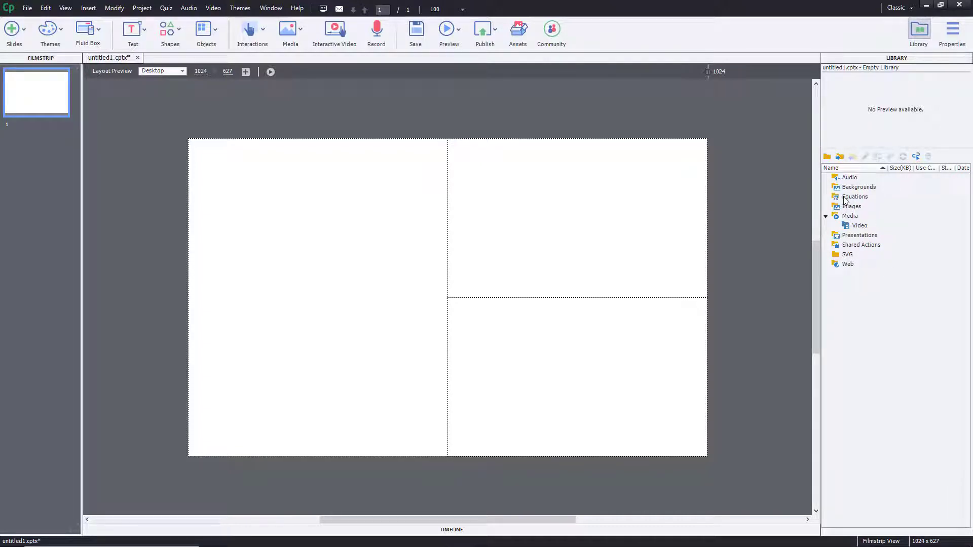
Open the Media insert list to start adding an image
{"action": "left_click", "coordinate": [300, 31]}
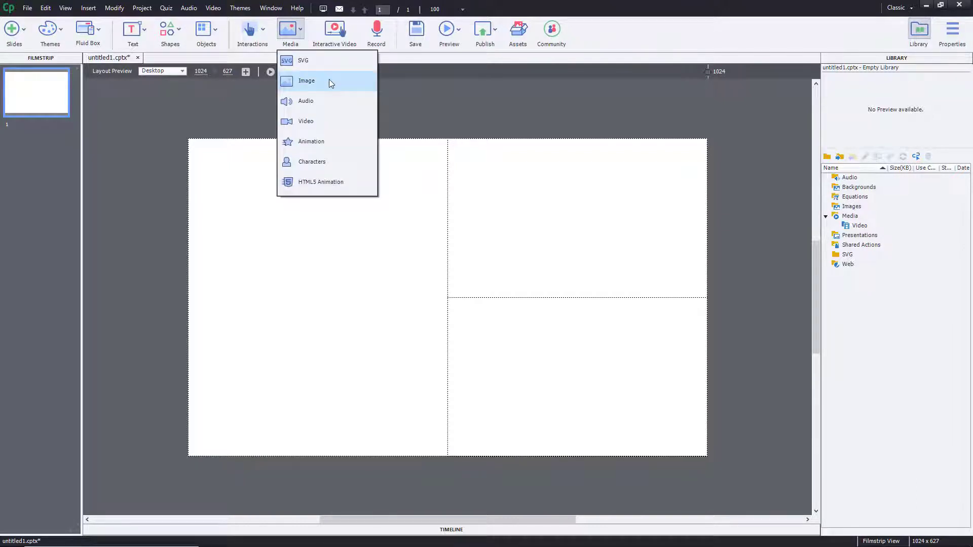
Insert the town photo 3.jpg onto the slide as an image
{"action": "left_click", "coordinate": [328, 81]}
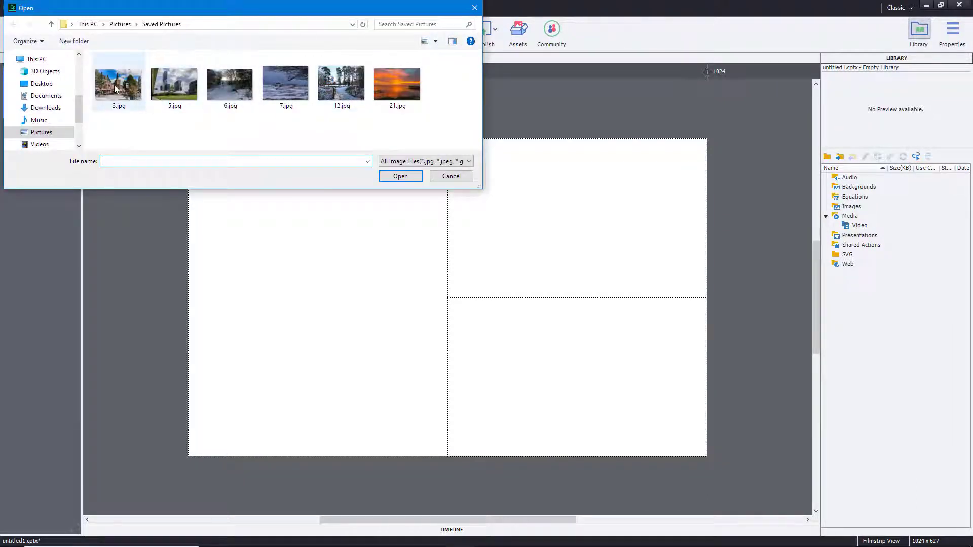
{"action": "left_click", "coordinate": [118, 87]}
{"action": "left_click", "coordinate": [407, 178]}
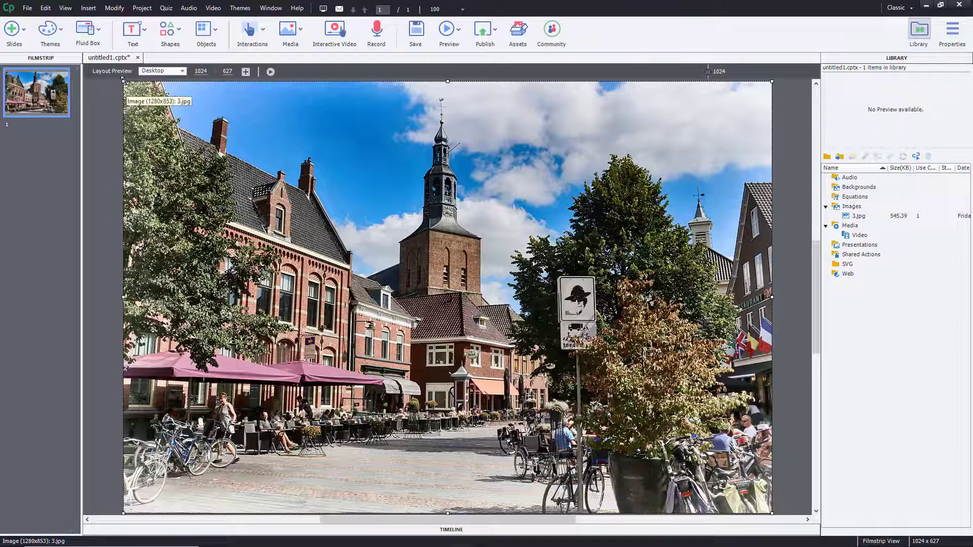
Shrink the town photo and place it in the left fluid box
{"action": "left_click", "coordinate": [251, 218]}
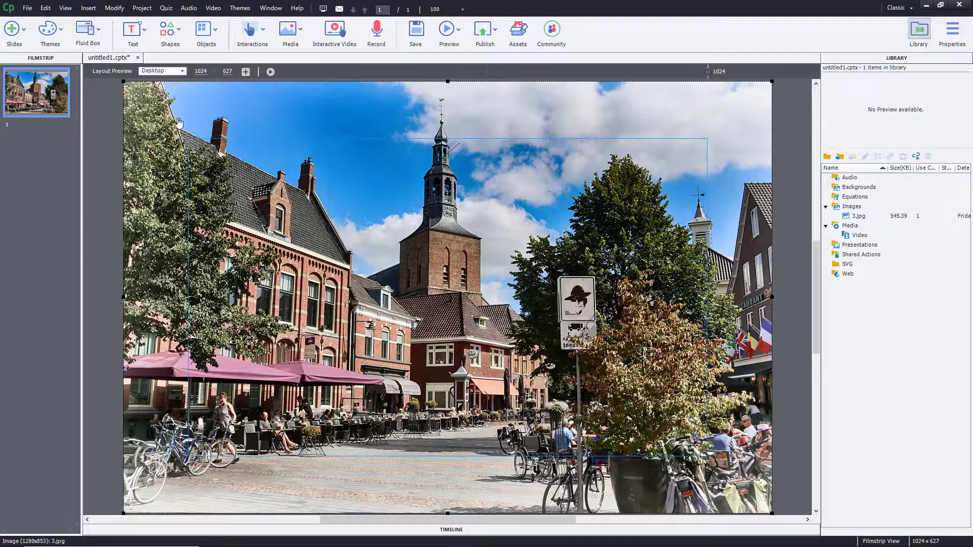
{"action": "left_click_drag", "start_coordinate": [123, 82], "coordinate": [535, 345]}
{"action": "left_click_drag", "start_coordinate": [625, 409], "coordinate": [360, 281]}
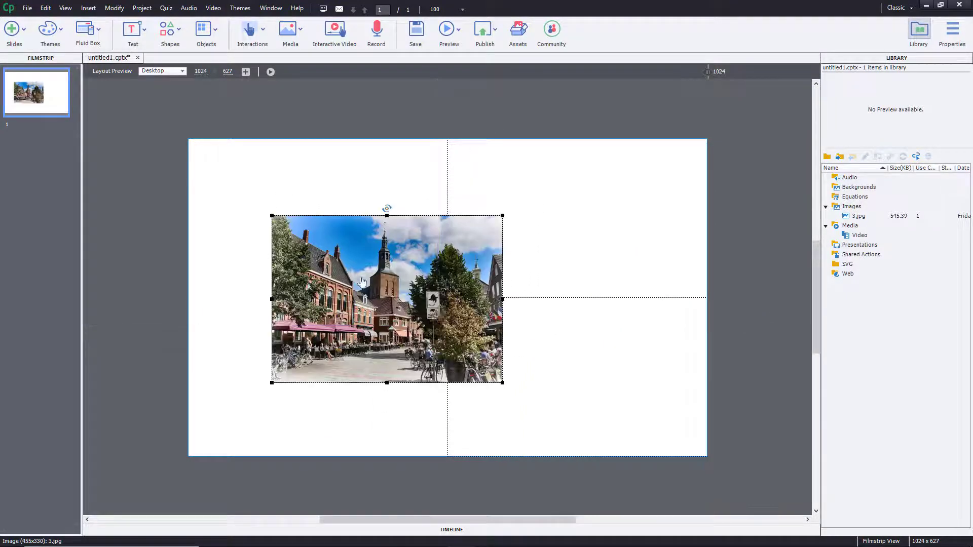
{"action": "left_click_drag", "start_coordinate": [422, 310], "coordinate": [375, 259]}
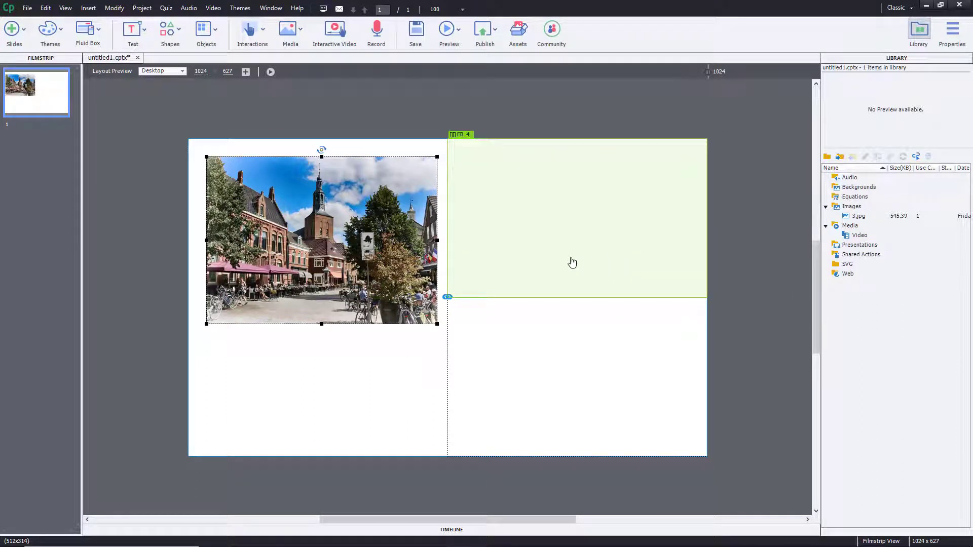
{"action": "left_click", "coordinate": [717, 202]}
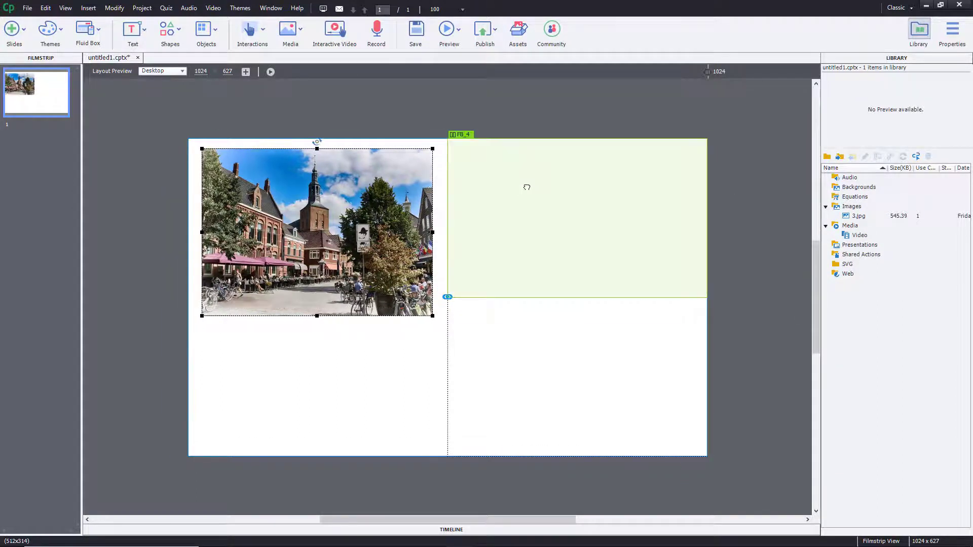
Insert the sunset photo 21.jpg into the top-right fluid box
{"action": "left_click", "coordinate": [291, 35]}
{"action": "left_click", "coordinate": [320, 86]}
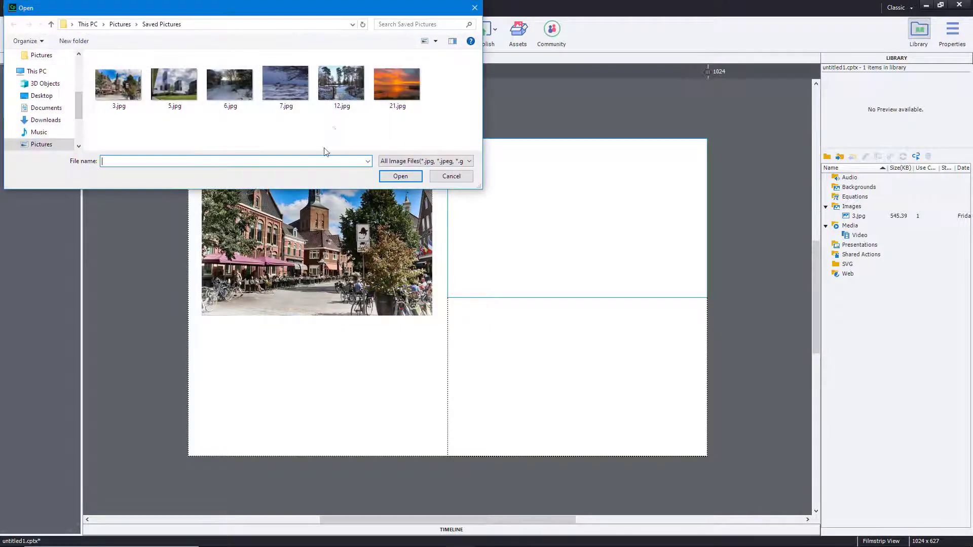
{"action": "left_click", "coordinate": [406, 102]}
{"action": "left_click", "coordinate": [407, 180]}
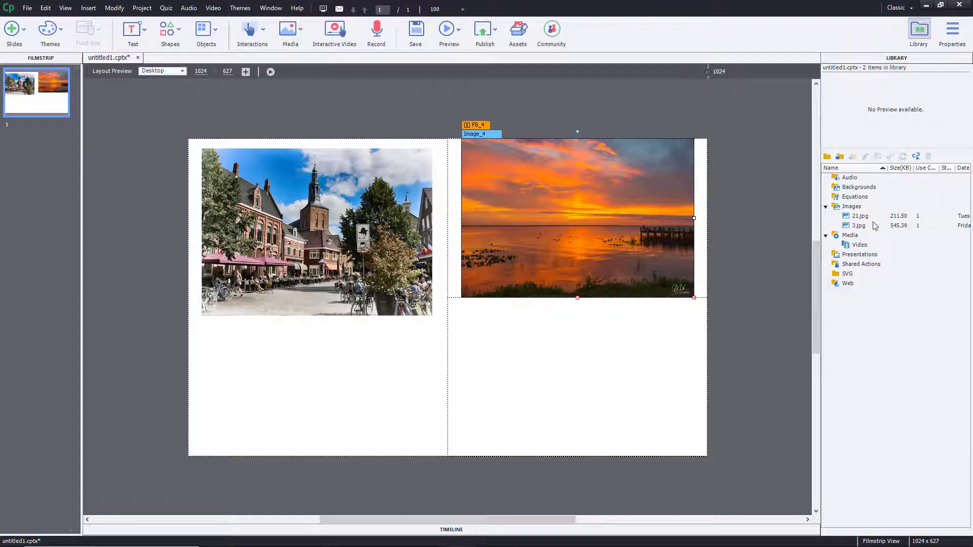
Preview 21.jpg in the library, then select the town photo on the slide
{"action": "left_click", "coordinate": [854, 218]}
{"action": "left_click", "coordinate": [532, 369]}
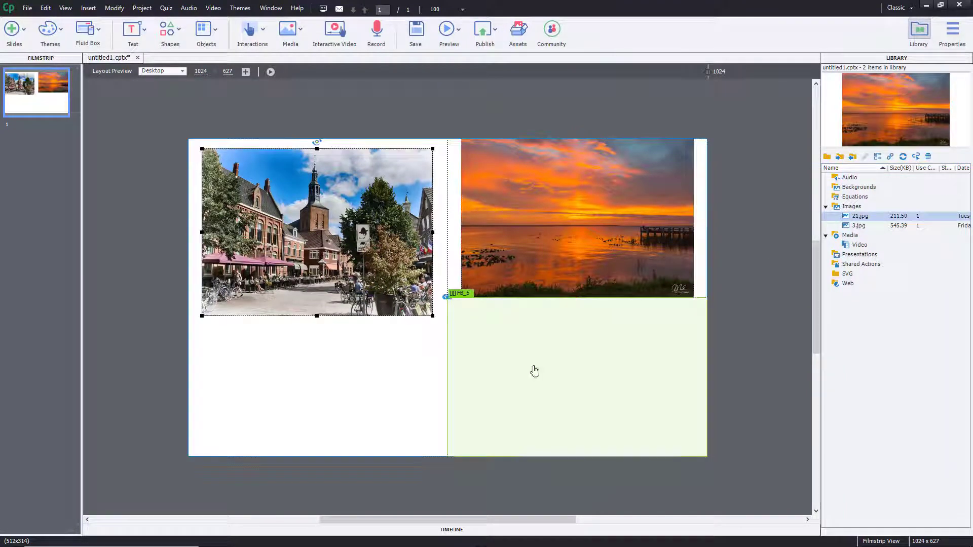
{"action": "left_click", "coordinate": [289, 31]}
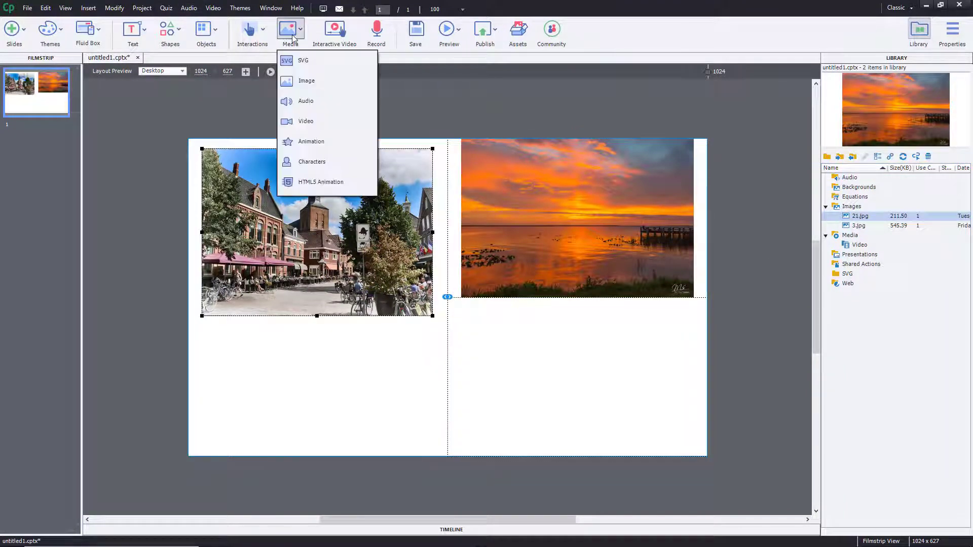
Insert snow photo 7.jpg, shrink it, and move it into the left box
{"action": "left_click", "coordinate": [354, 86]}
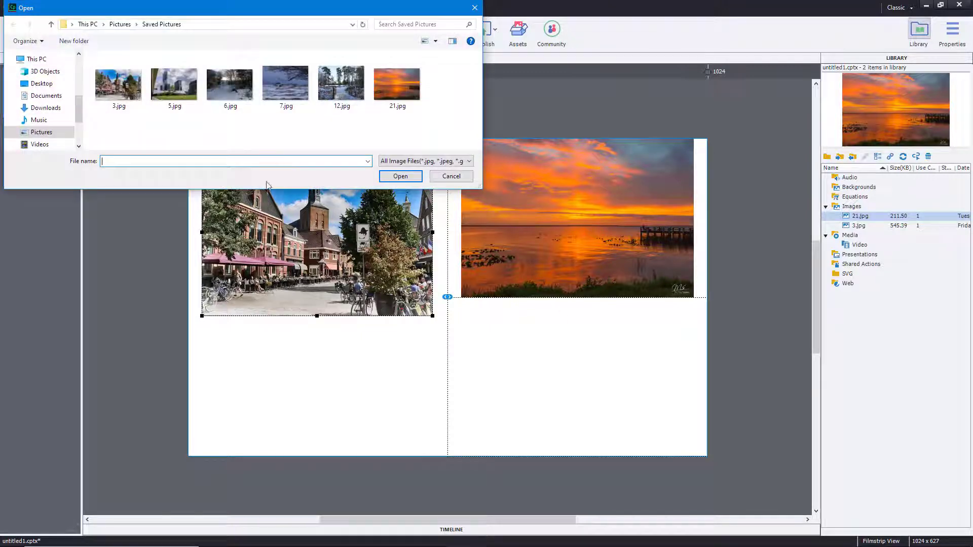
{"action": "left_click", "coordinate": [286, 83]}
{"action": "left_click", "coordinate": [399, 176]}
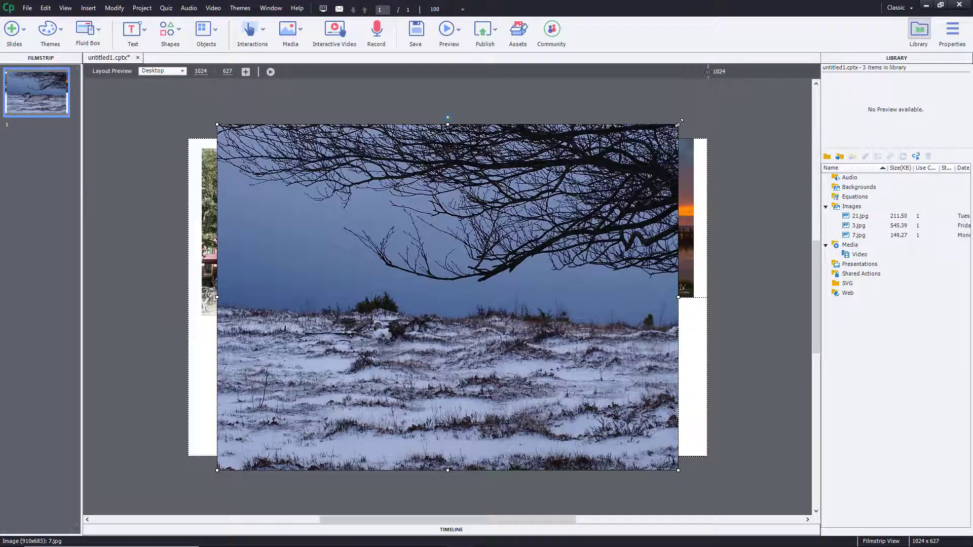
{"action": "key", "text": "ctrl+a"}
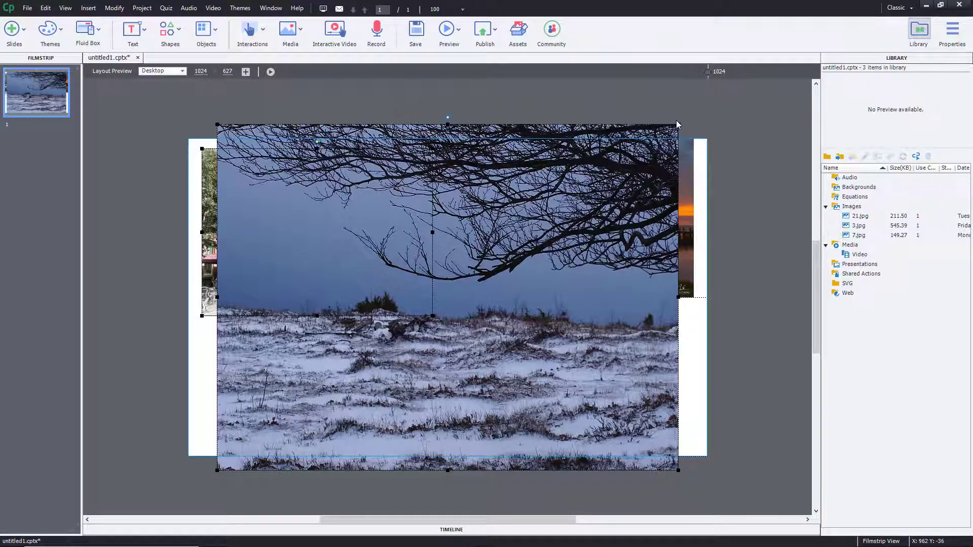
{"action": "left_click_drag", "start_coordinate": [678, 124], "coordinate": [391, 348]}
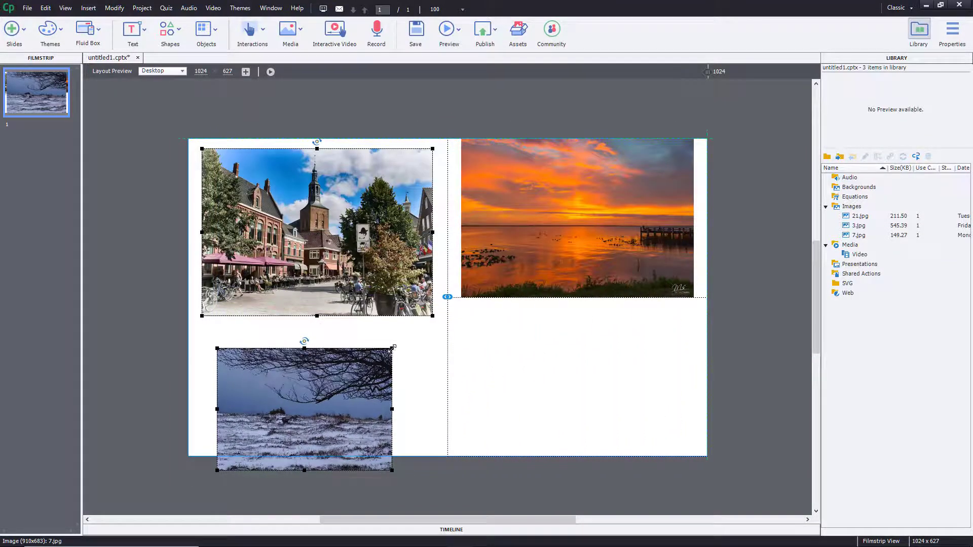
{"action": "left_click_drag", "start_coordinate": [360, 393], "coordinate": [504, 350]}
{"action": "left_click_drag", "start_coordinate": [385, 344], "coordinate": [373, 183]}
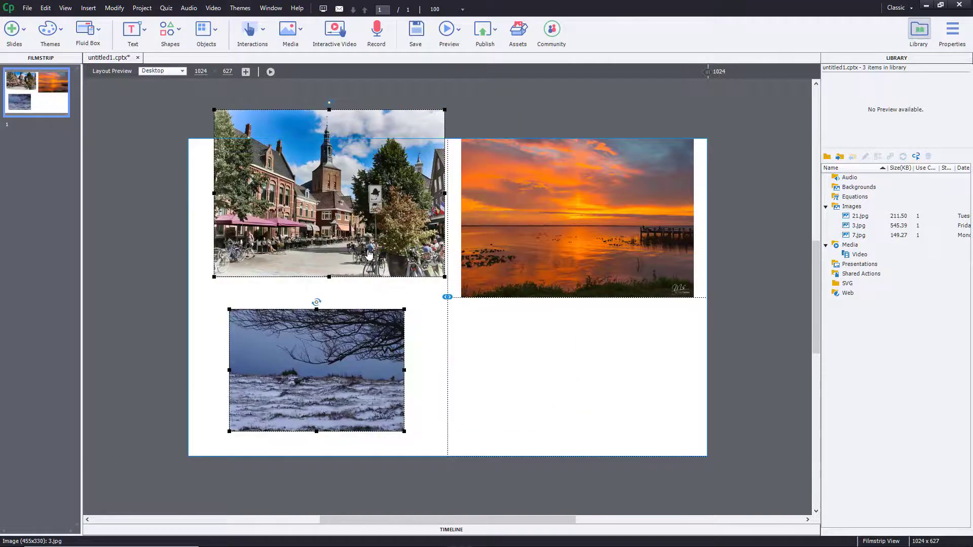
Delete the town photo from the slide and confirm
{"action": "left_click", "coordinate": [403, 153]}
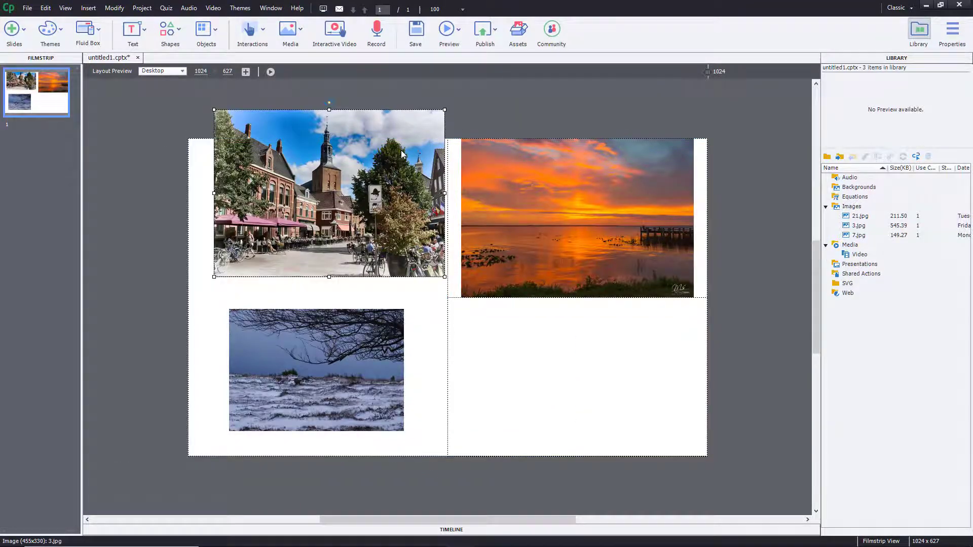
{"action": "key", "text": "Delete"}
{"action": "left_click", "coordinate": [494, 295]}
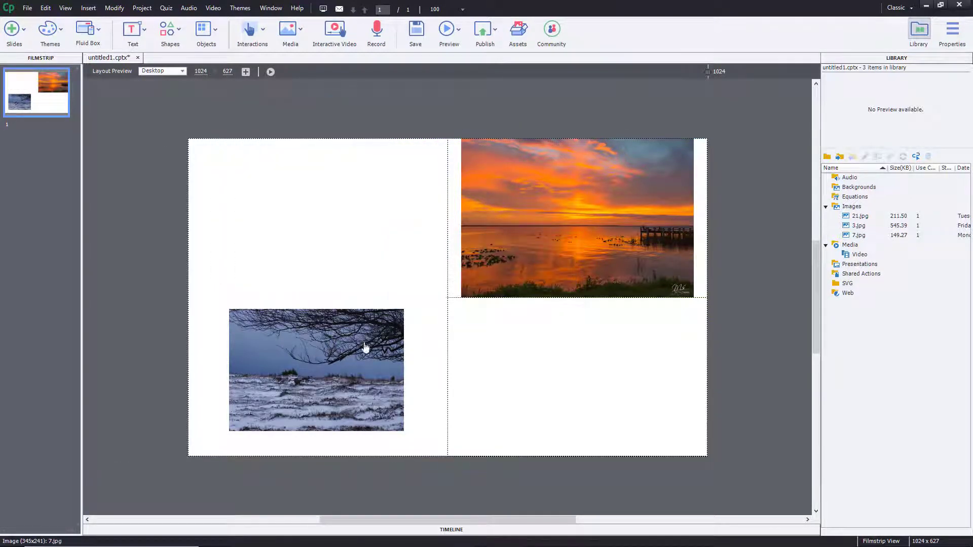
Delete the snow photo from the slide, then select the sunset image
{"action": "left_click", "coordinate": [373, 348]}
{"action": "key", "text": "Delete"}
{"action": "left_click", "coordinate": [508, 298]}
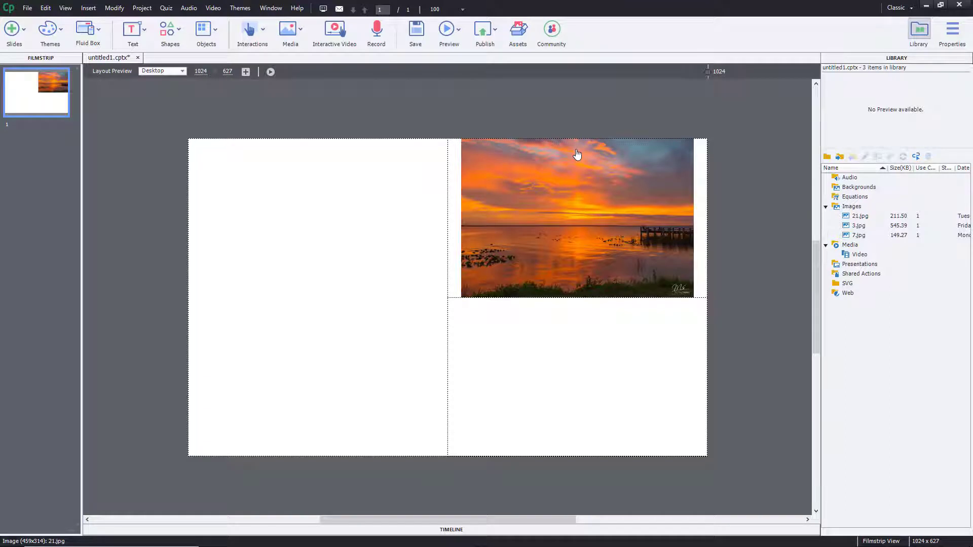
{"action": "left_click", "coordinate": [595, 218]}
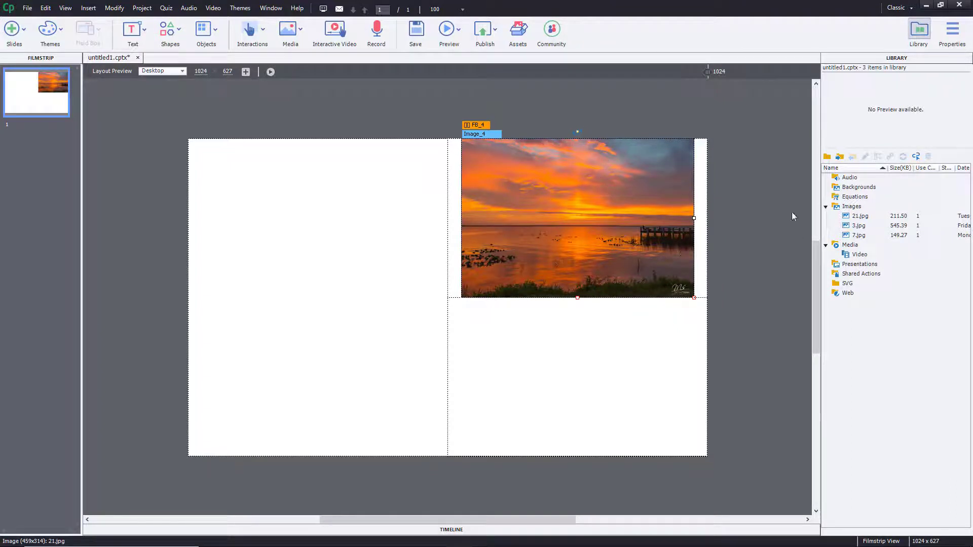
Drag 3.jpg from the library into the left box and 7.jpg below it
{"action": "left_click_drag", "start_coordinate": [858, 226], "coordinate": [349, 201]}
{"action": "left_click_drag", "start_coordinate": [640, 245], "coordinate": [631, 375]}
{"action": "left_click_drag", "start_coordinate": [452, 386], "coordinate": [320, 202]}
{"action": "left_click_drag", "start_coordinate": [864, 236], "coordinate": [582, 354]}
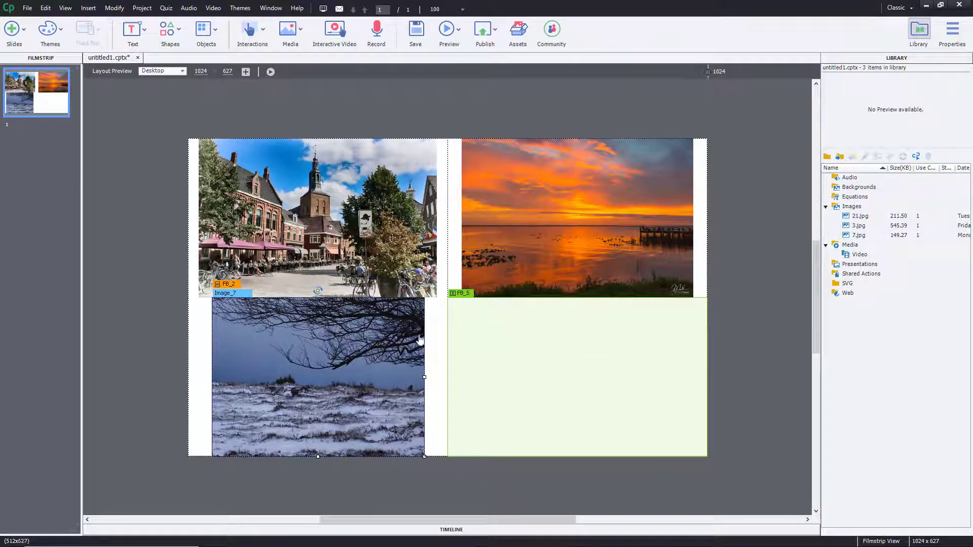
Delete the snow photo from the slide and confirm
{"action": "left_click", "coordinate": [487, 337]}
{"action": "key", "text": "Delete"}
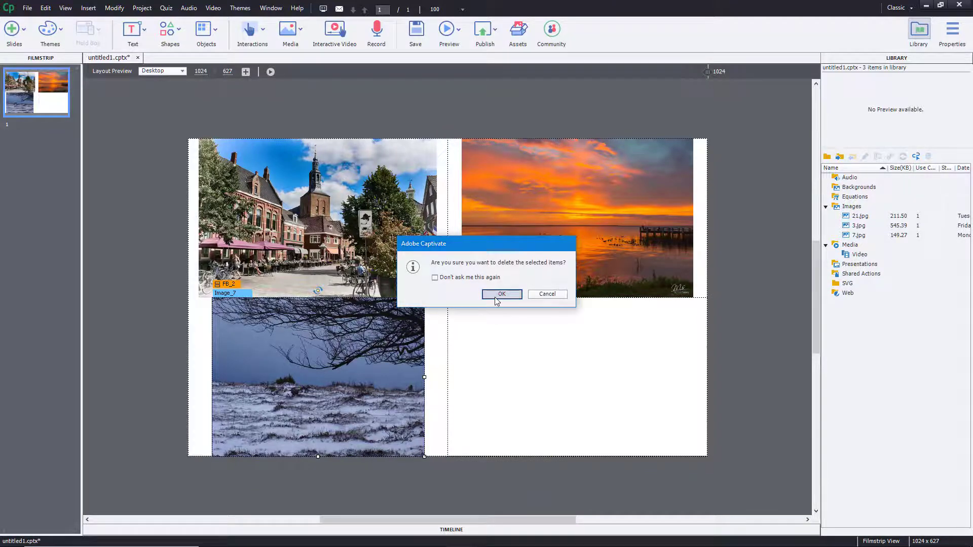
{"action": "left_click", "coordinate": [494, 296]}
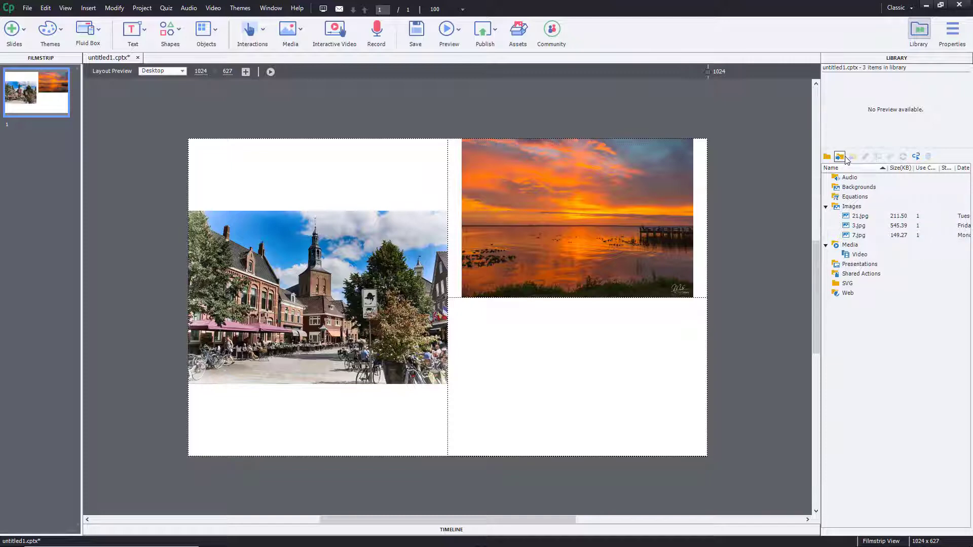
Remove the town photo from the slide and select the unused library images
{"action": "left_click", "coordinate": [915, 158]}
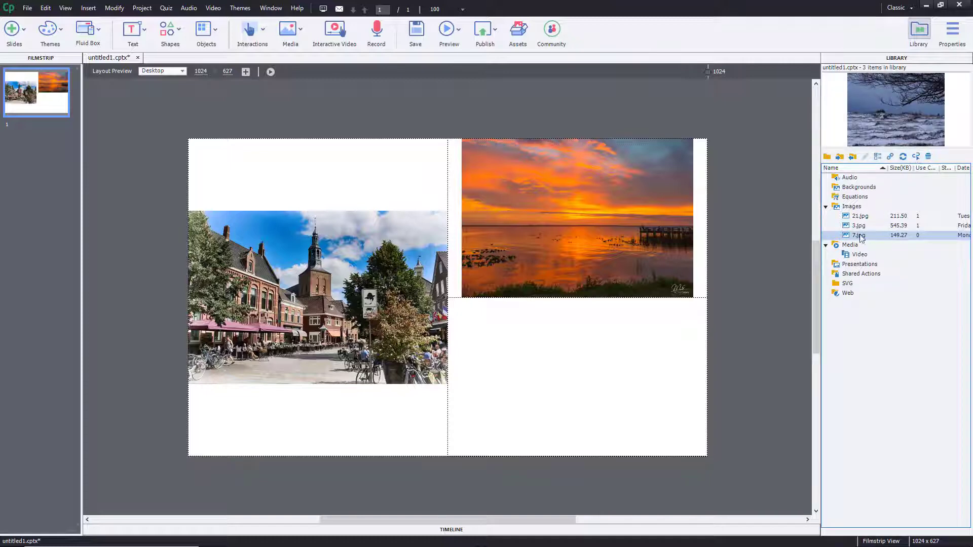
{"action": "left_click", "coordinate": [374, 246]}
{"action": "key", "text": "Delete"}
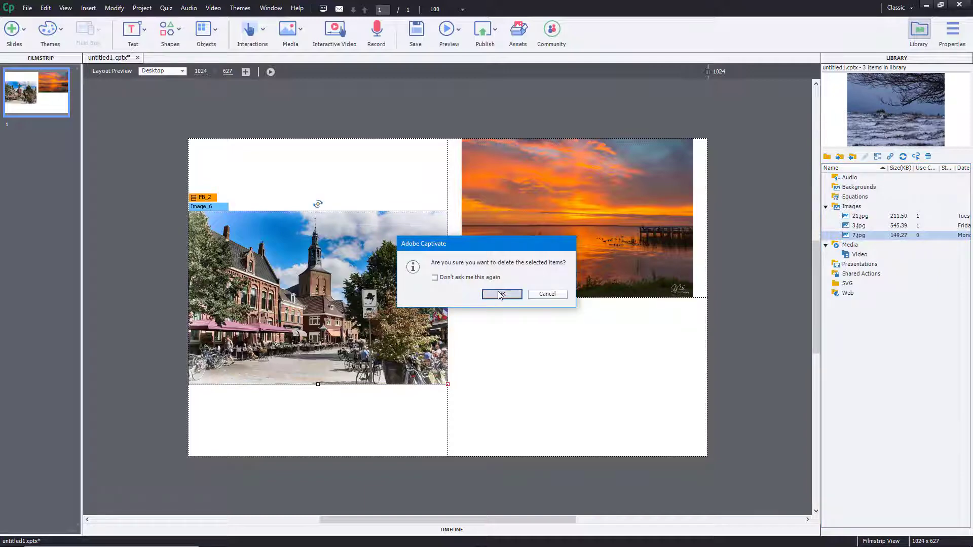
{"action": "left_click", "coordinate": [496, 293]}
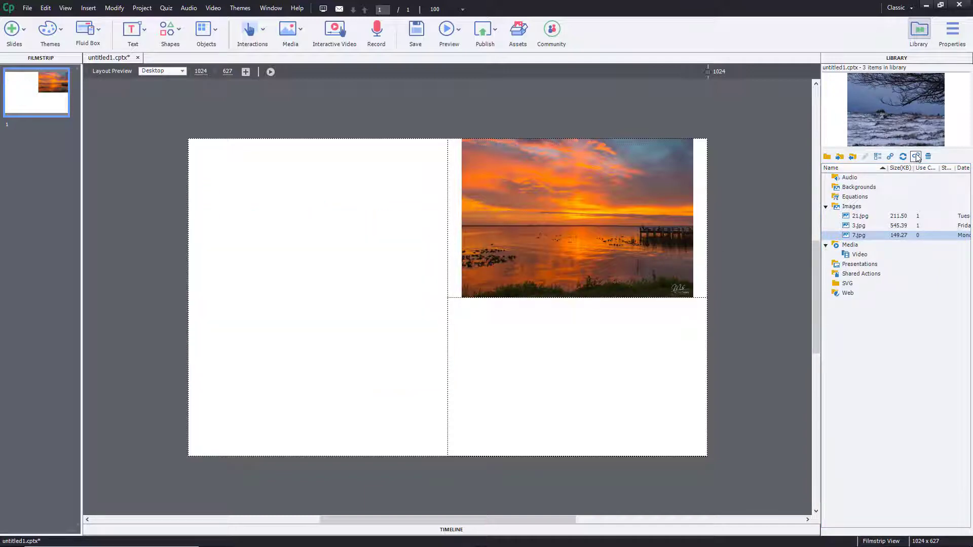
{"action": "left_click", "coordinate": [916, 157]}
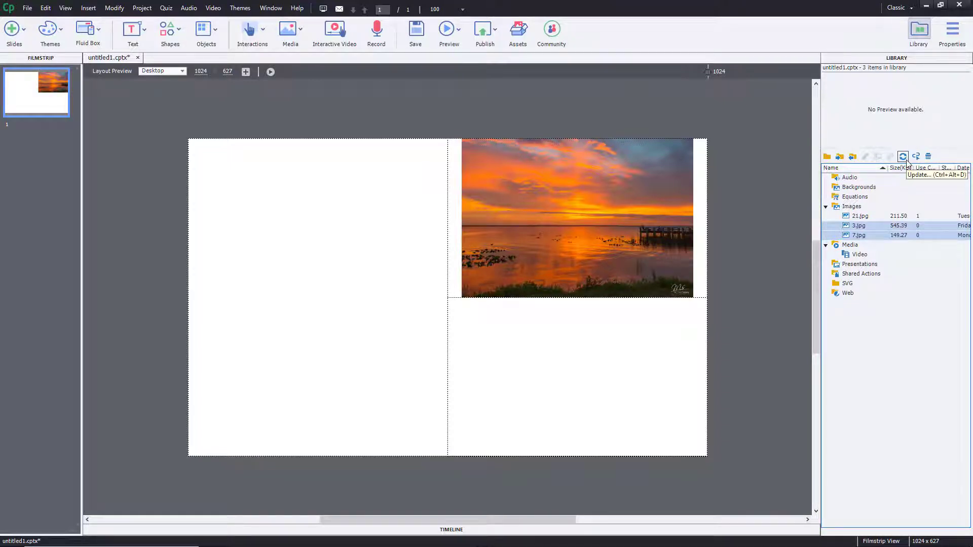
Update 3.jpg and 7.jpg from their source files, then select 21.jpg and 3.jpg
{"action": "left_click", "coordinate": [902, 156]}
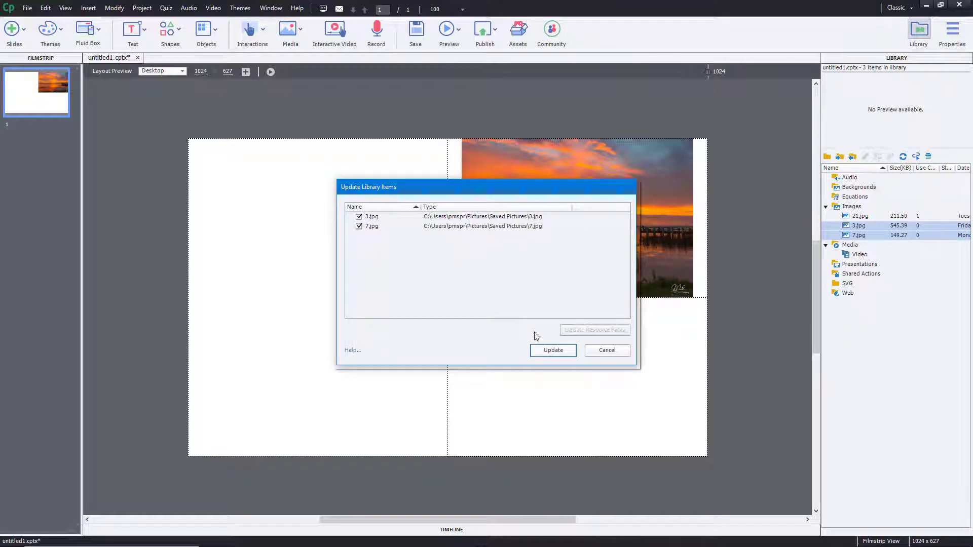
{"action": "left_click", "coordinate": [548, 350]}
{"action": "left_click", "coordinate": [537, 293]}
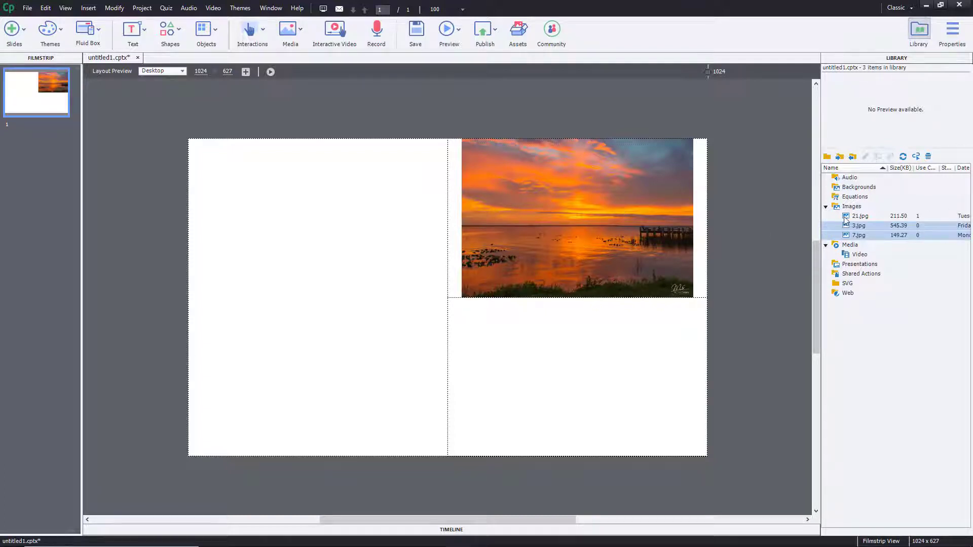
{"action": "left_click", "coordinate": [869, 217]}
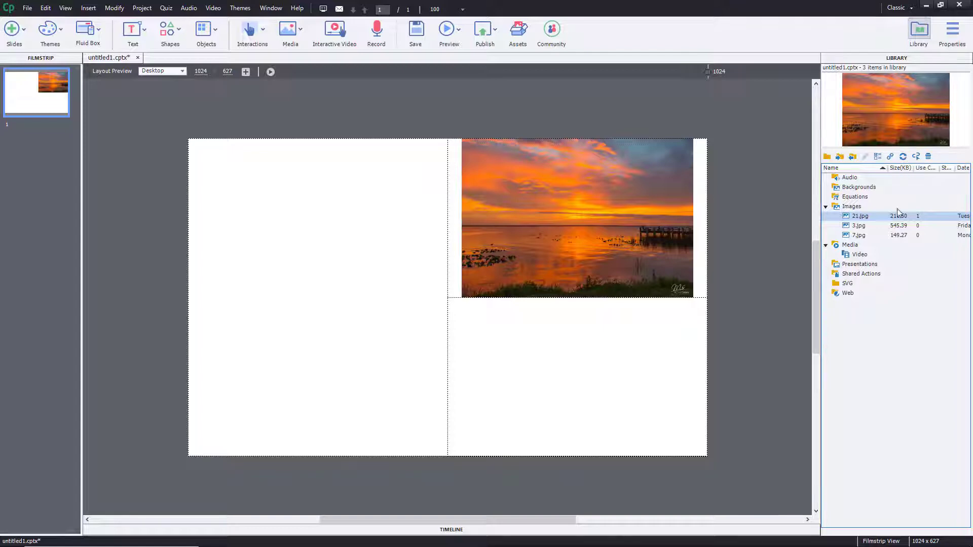
{"action": "left_click", "coordinate": [880, 226]}
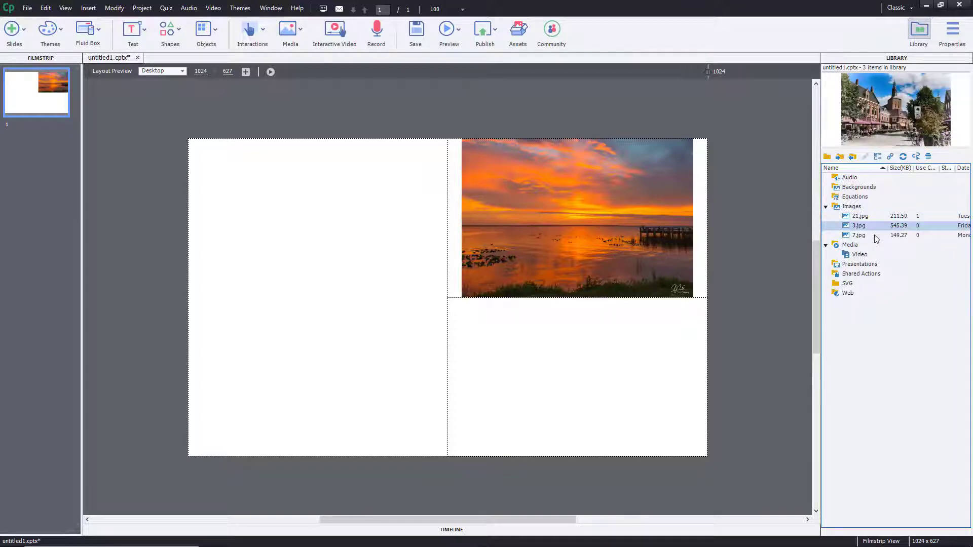
Delete the unused images 3.jpg and 7.jpg from the library
{"action": "left_click", "coordinate": [876, 236], "text": "shift"}
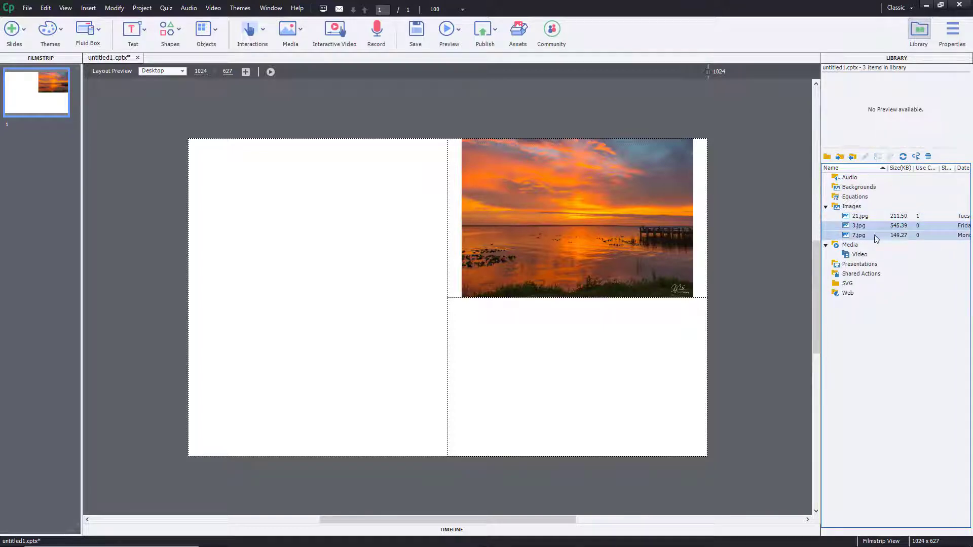
{"action": "left_click", "coordinate": [929, 157]}
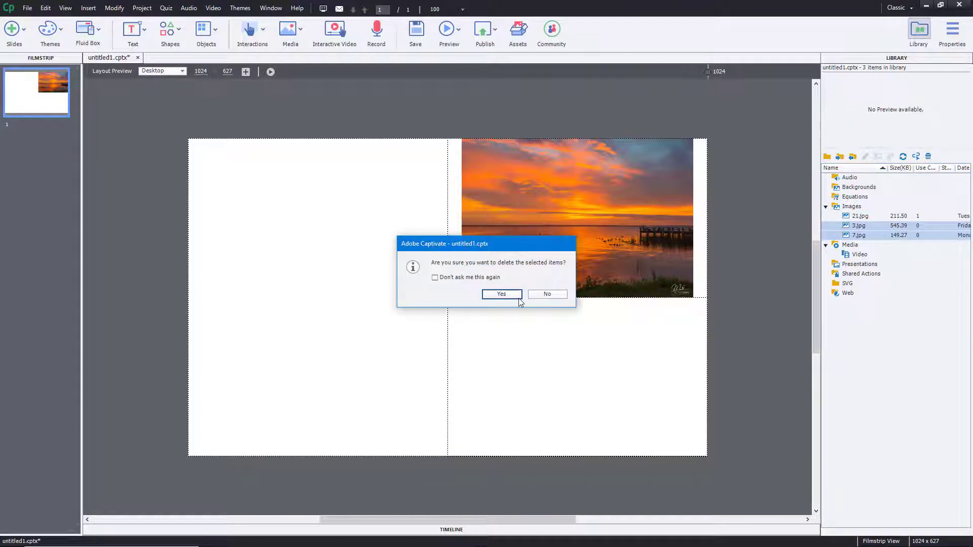
{"action": "left_click", "coordinate": [501, 295]}
Check the Usage report for 21.jpg, confirming it is used on slide 1
{"action": "left_click", "coordinate": [868, 215]}
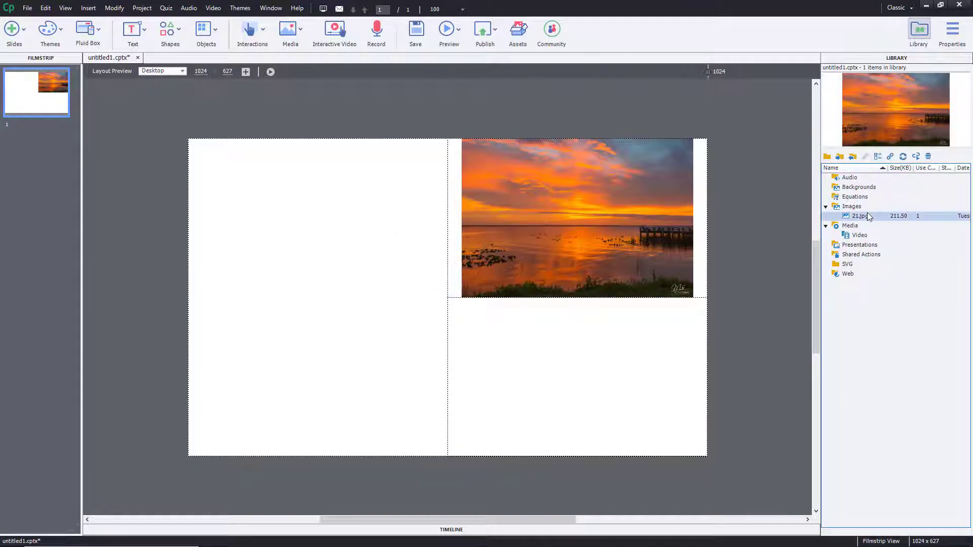
{"action": "left_click", "coordinate": [891, 157]}
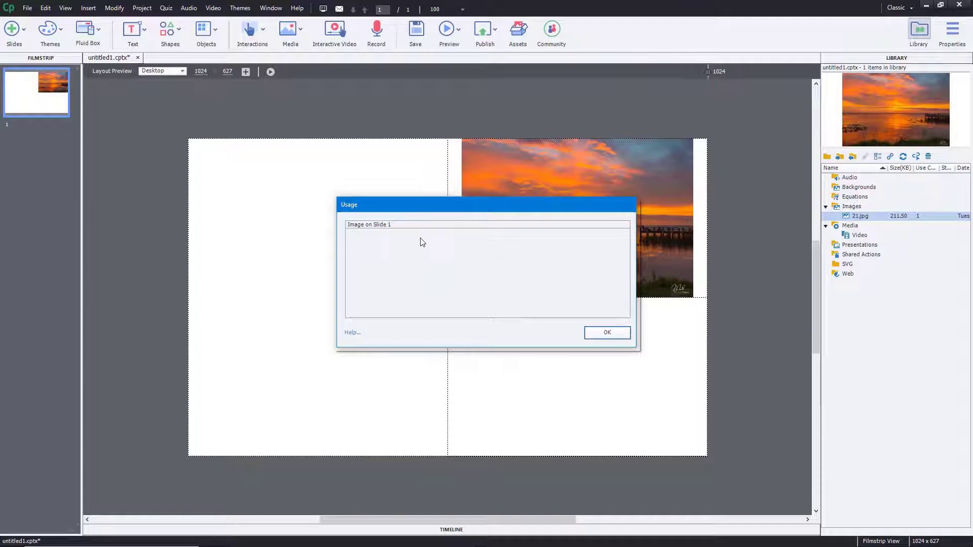
{"action": "left_click", "coordinate": [608, 332]}
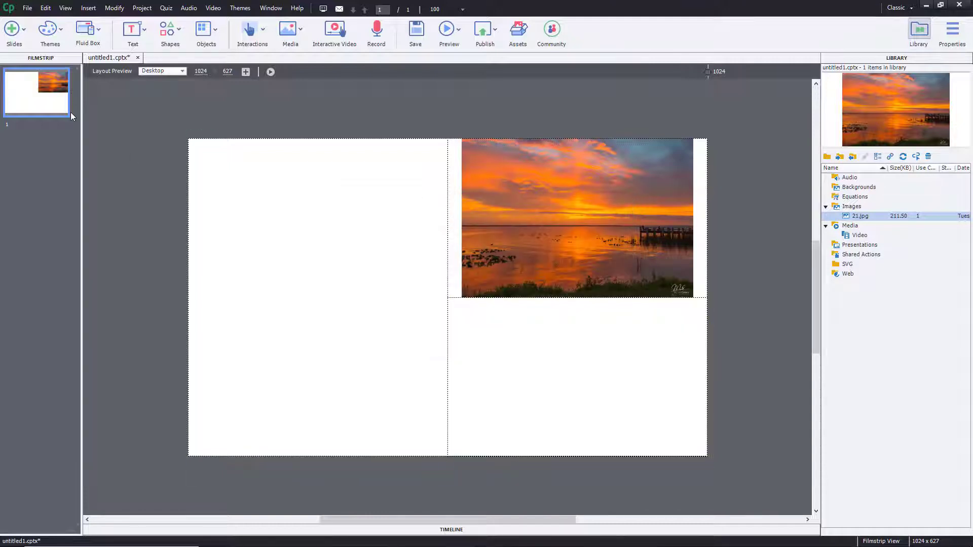
Update 21.jpg, then replace it with 5.jpg from Pictures > Saved Pictures
{"action": "left_click", "coordinate": [877, 157]}
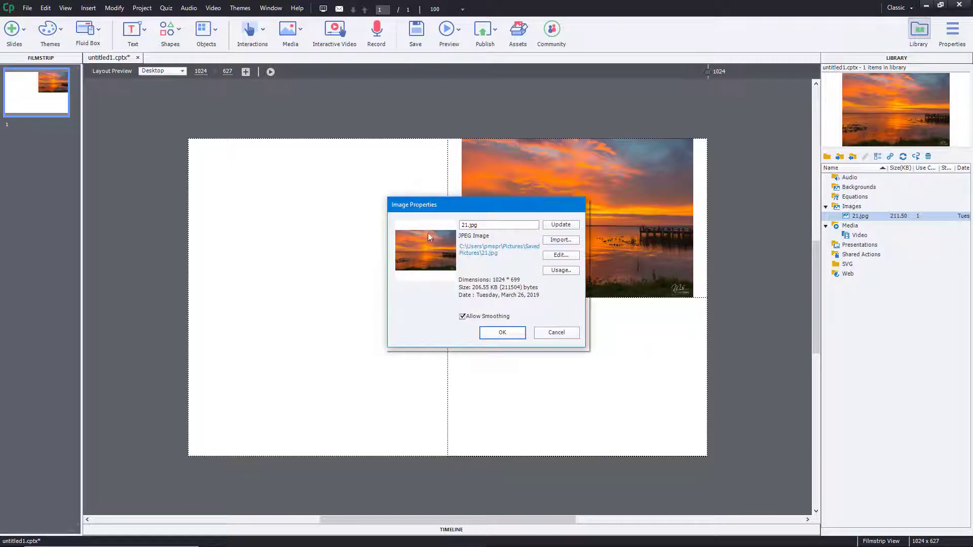
{"action": "left_click", "coordinate": [570, 226]}
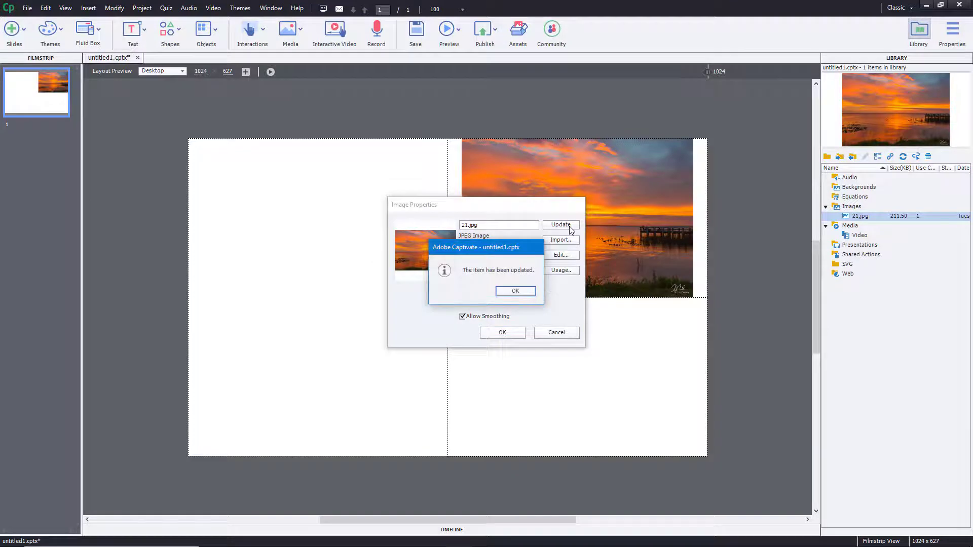
{"action": "left_click", "coordinate": [527, 293]}
{"action": "left_click", "coordinate": [562, 241]}
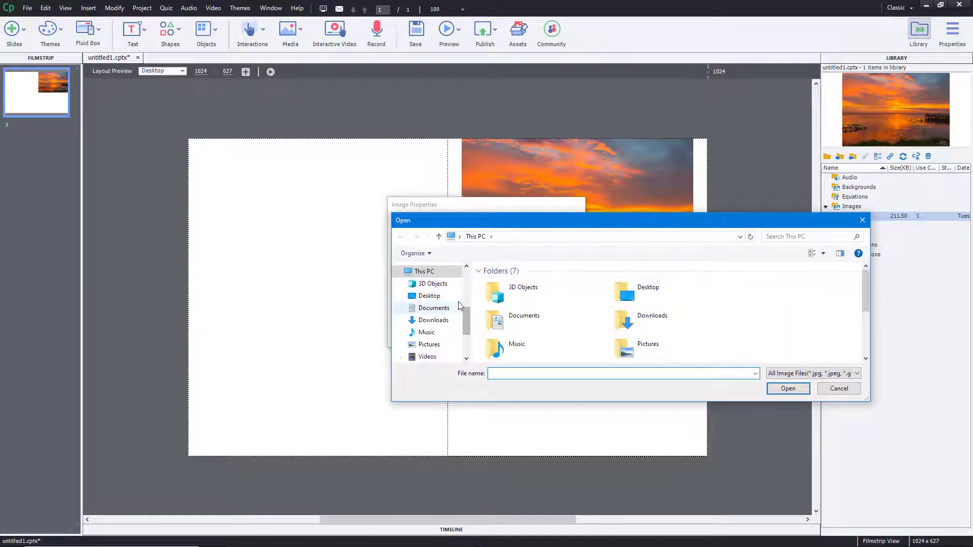
{"action": "left_click", "coordinate": [436, 344]}
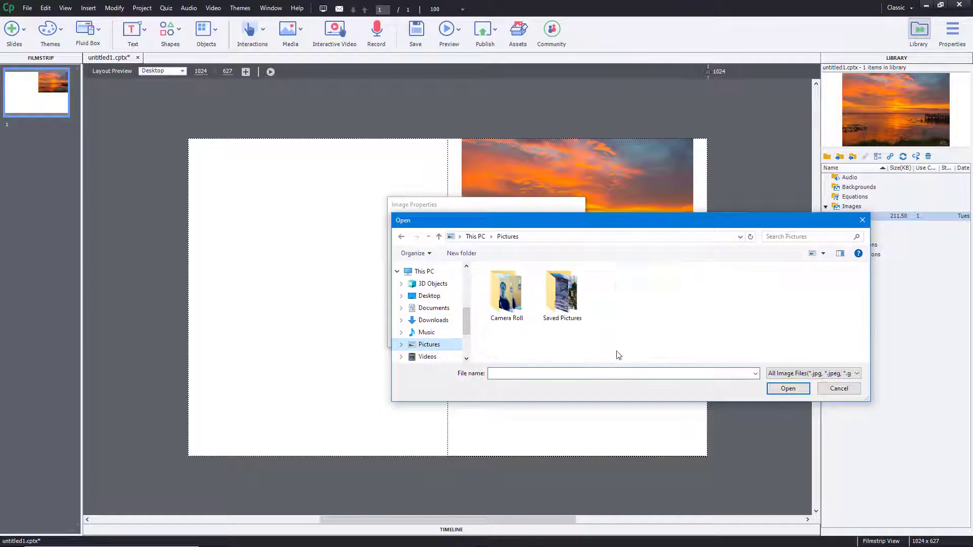
{"action": "double_click", "coordinate": [569, 287]}
{"action": "double_click", "coordinate": [570, 293]}
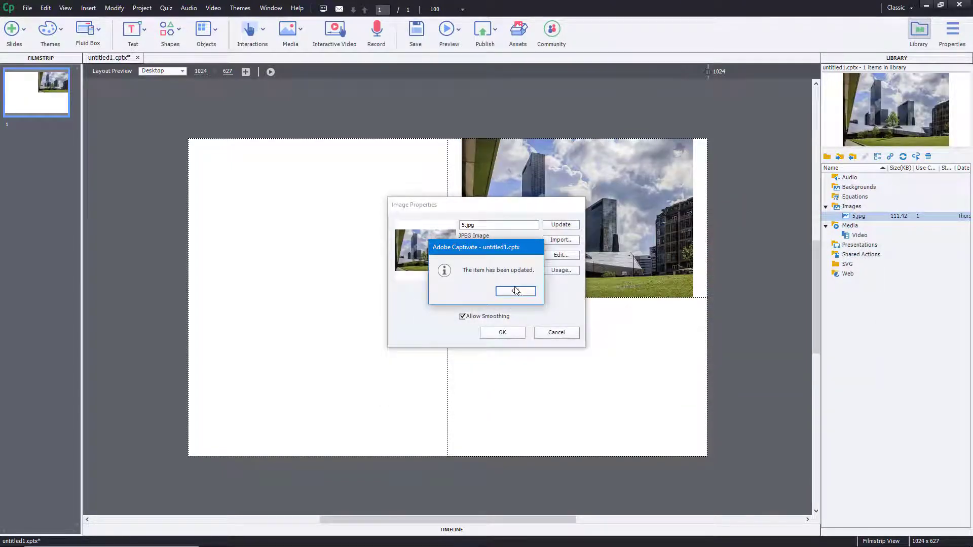
{"action": "left_click", "coordinate": [518, 295]}
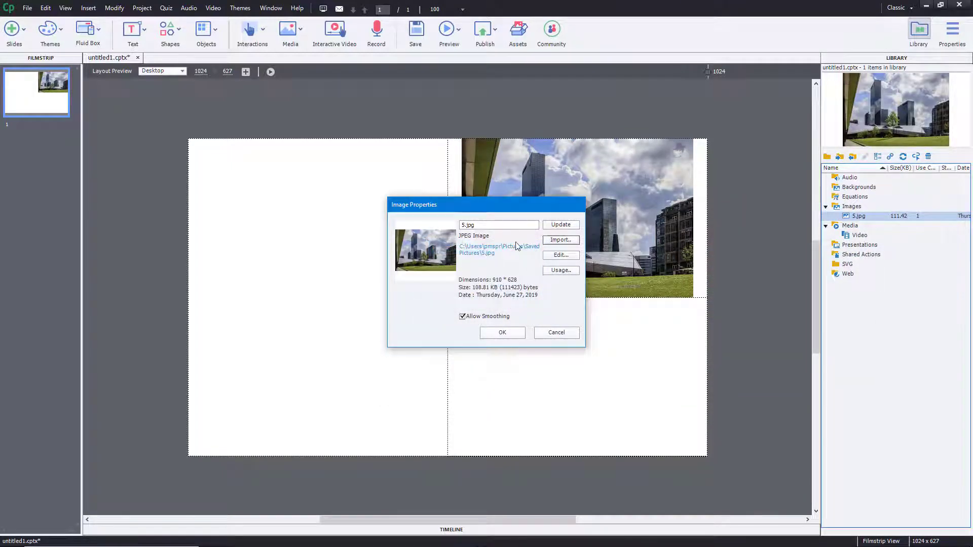
Try Edit with an external program, then cancel the picker and image properties
{"action": "left_click", "coordinate": [561, 254]}
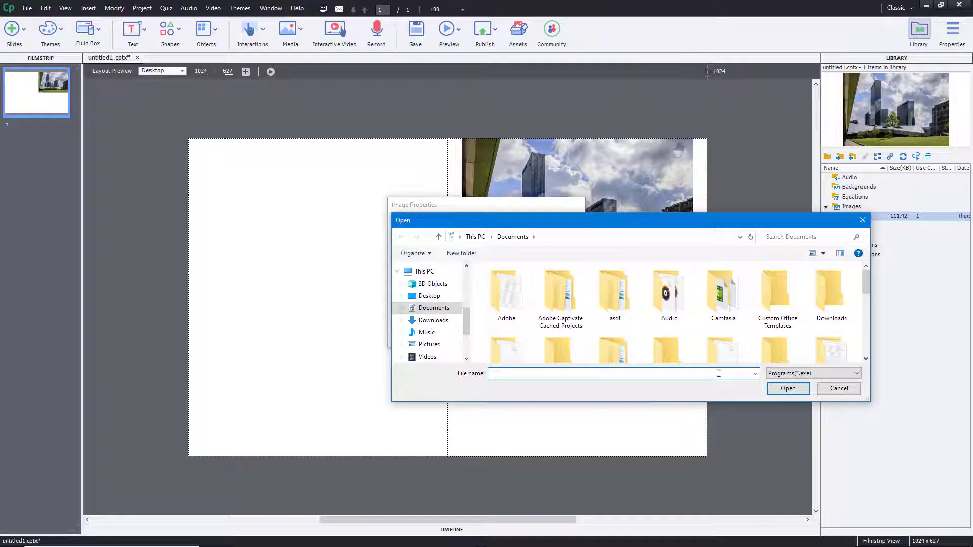
{"action": "left_click", "coordinate": [863, 221]}
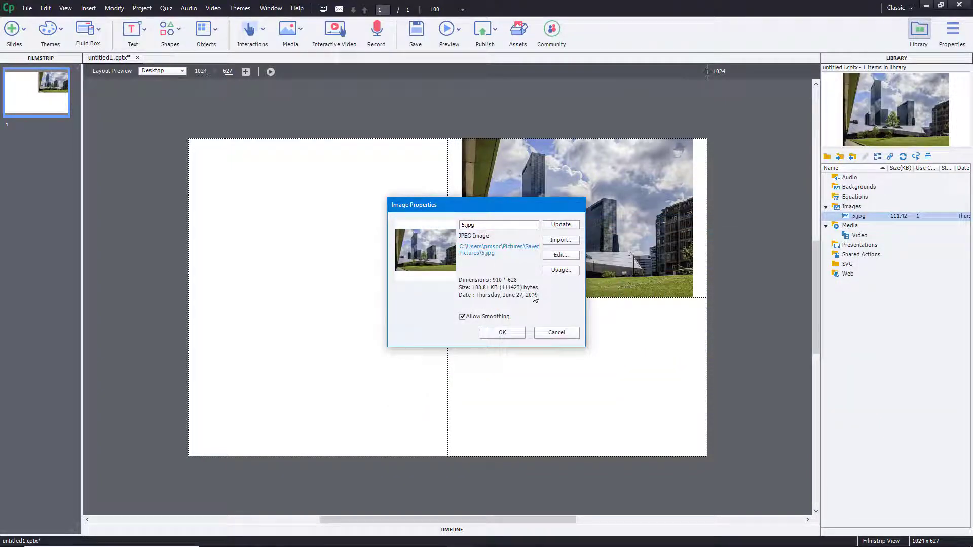
{"action": "left_click", "coordinate": [563, 334]}
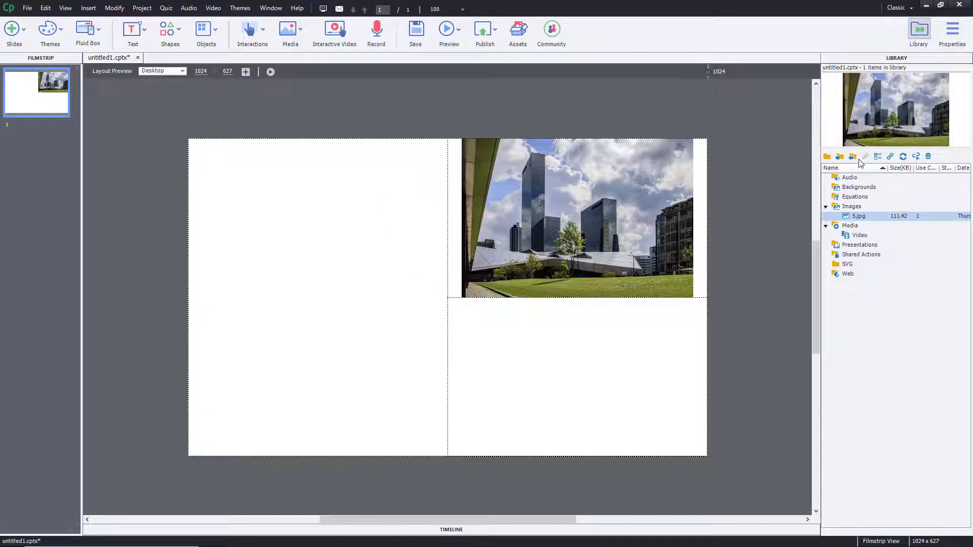
{"action": "left_click", "coordinate": [827, 157]}
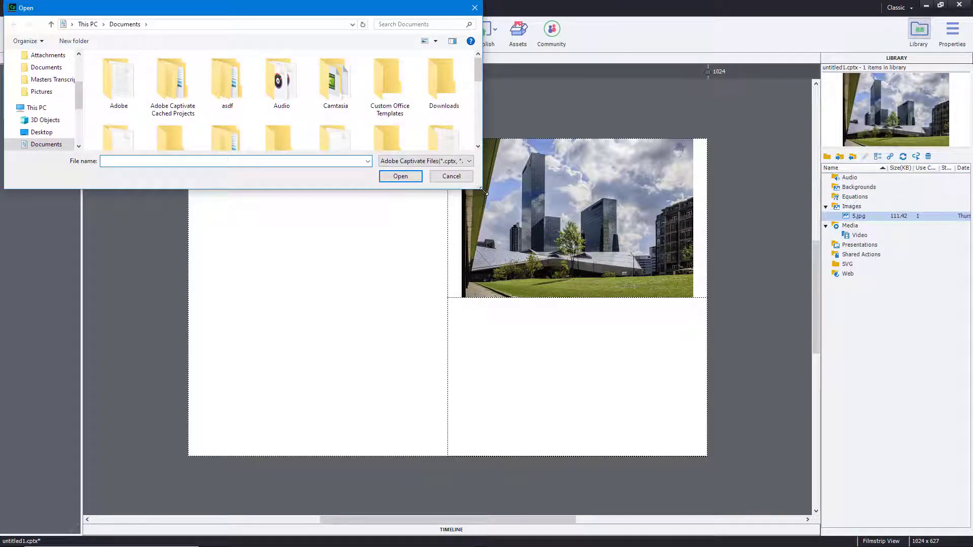
{"action": "left_click_drag", "start_coordinate": [483, 191], "coordinate": [534, 323]}
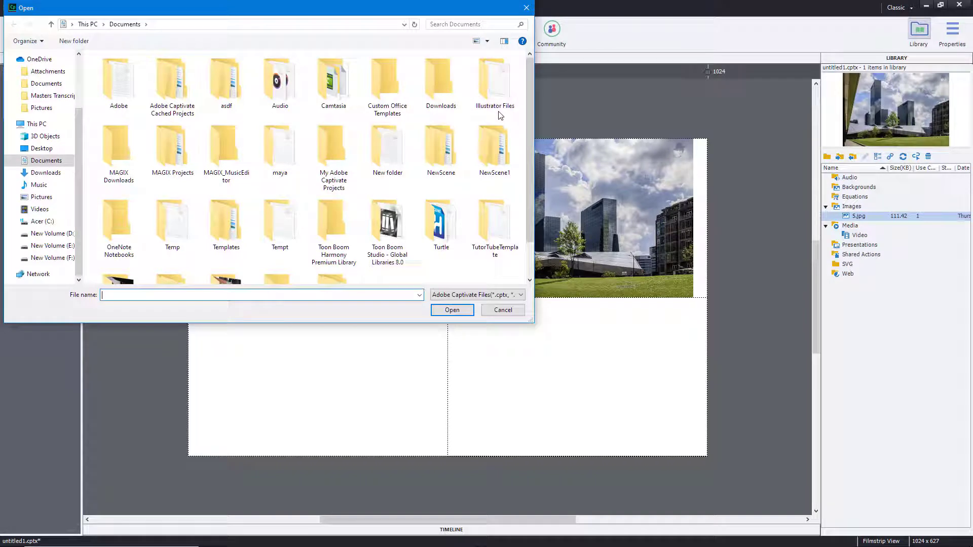
{"action": "left_click", "coordinate": [527, 8]}
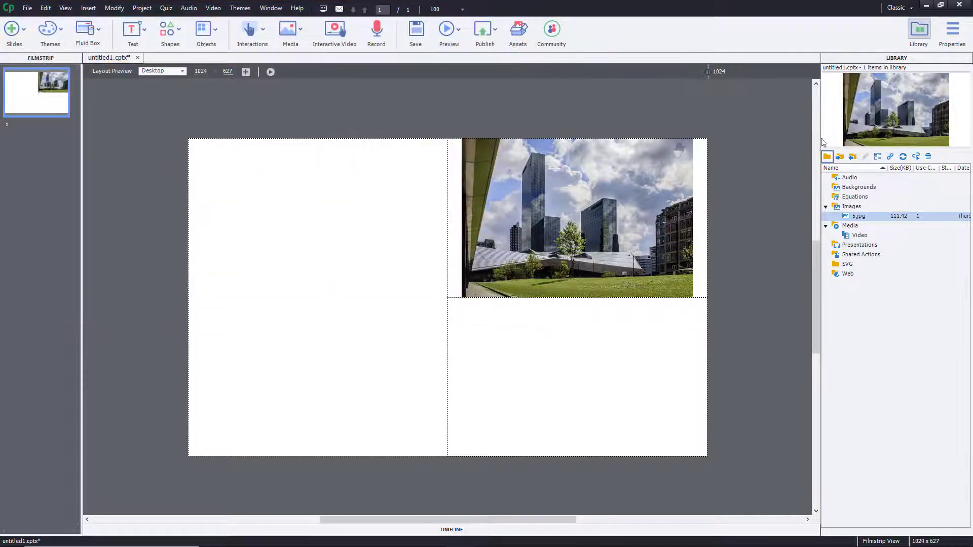
Re-import 3.jpg from Pictures > Saved Pictures into the library
{"action": "left_click", "coordinate": [840, 157]}
{"action": "scroll", "coordinate": [137, 170], "scroll_direction": "down", "scroll_amount": 5}
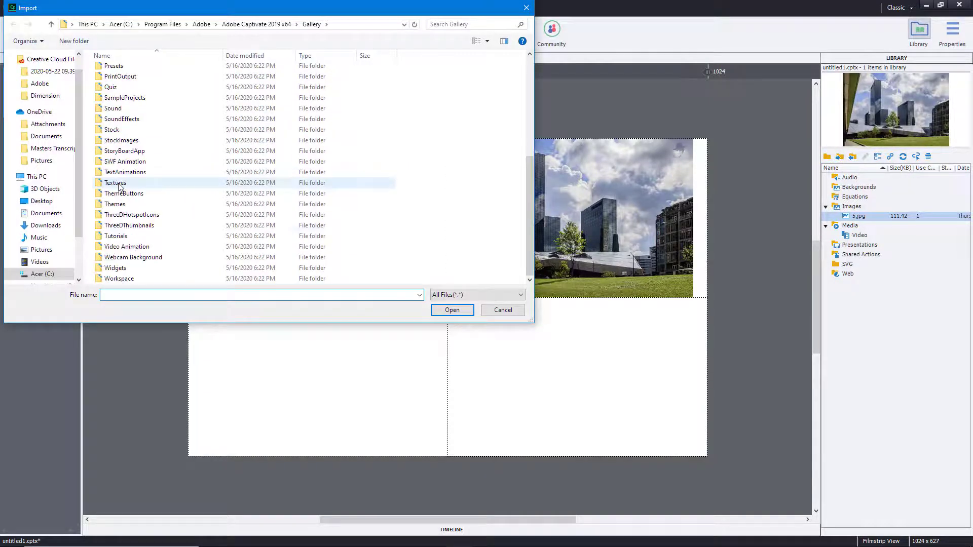
{"action": "scroll", "coordinate": [128, 159], "scroll_direction": "up", "scroll_amount": 6}
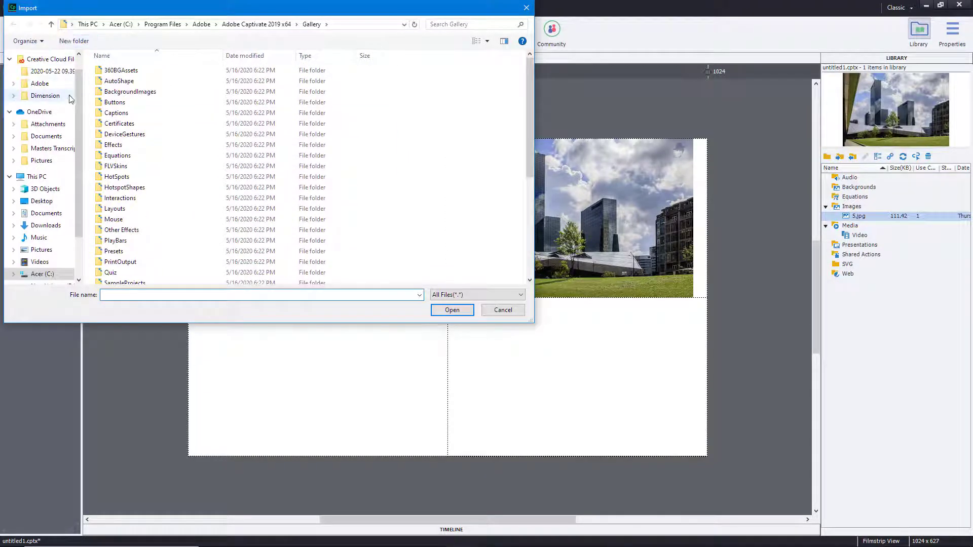
{"action": "scroll", "coordinate": [50, 203], "scroll_direction": "down", "scroll_amount": 2}
{"action": "left_click", "coordinate": [41, 197]}
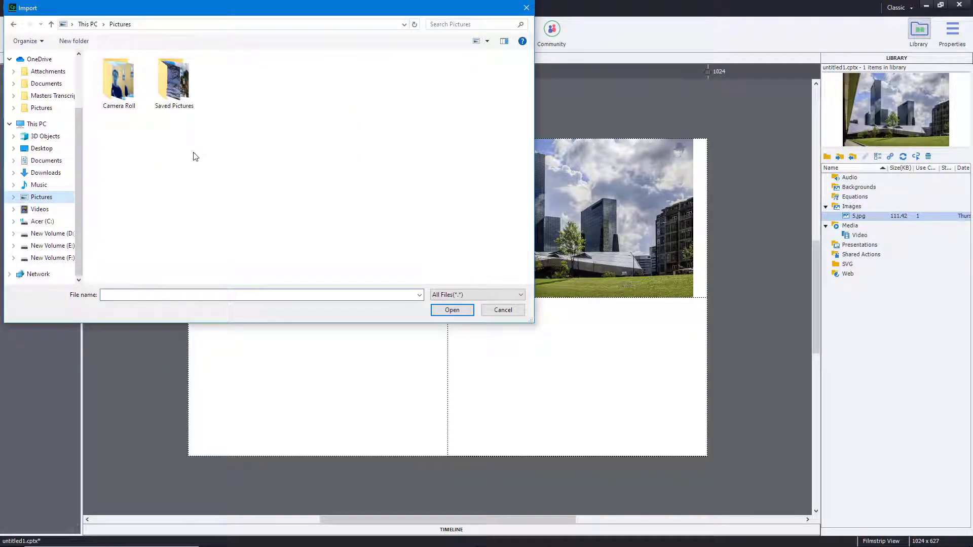
{"action": "double_click", "coordinate": [174, 83]}
{"action": "left_click", "coordinate": [123, 90]}
{"action": "double_click", "coordinate": [123, 90]}
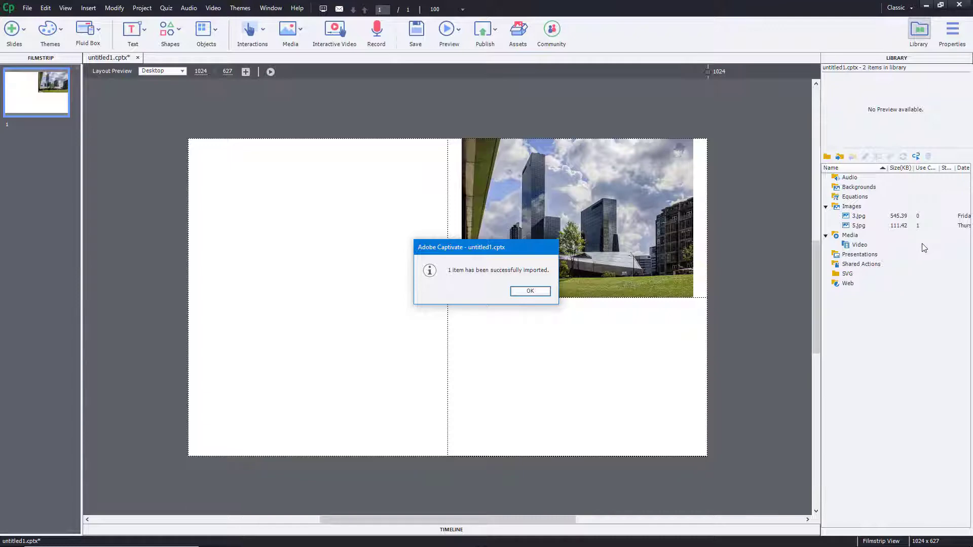
{"action": "left_click", "coordinate": [522, 292]}
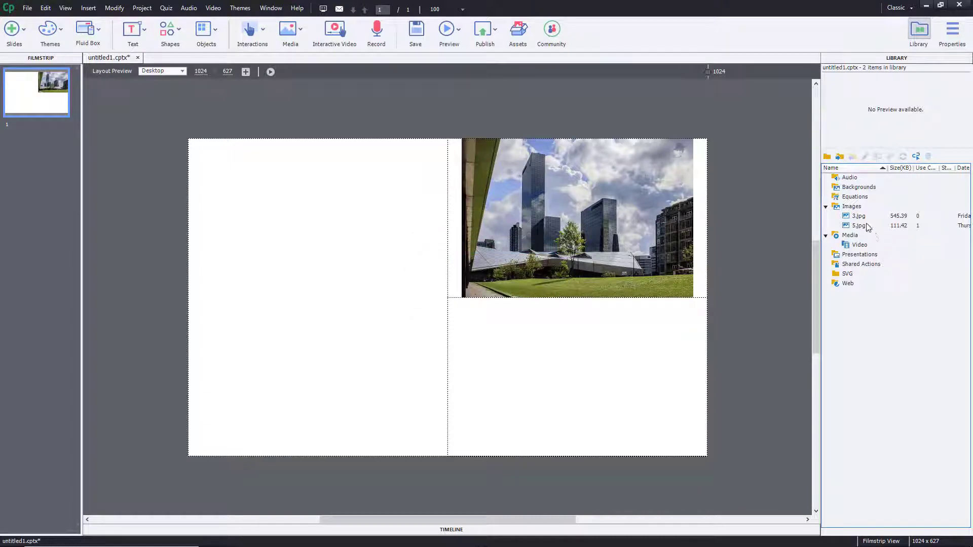
Place the 3.jpg town photo in the left fluid box, then start exporting 5.jpg
{"action": "left_click_drag", "start_coordinate": [861, 221], "coordinate": [279, 215]}
{"action": "left_click_drag", "start_coordinate": [327, 245], "coordinate": [304, 175]}
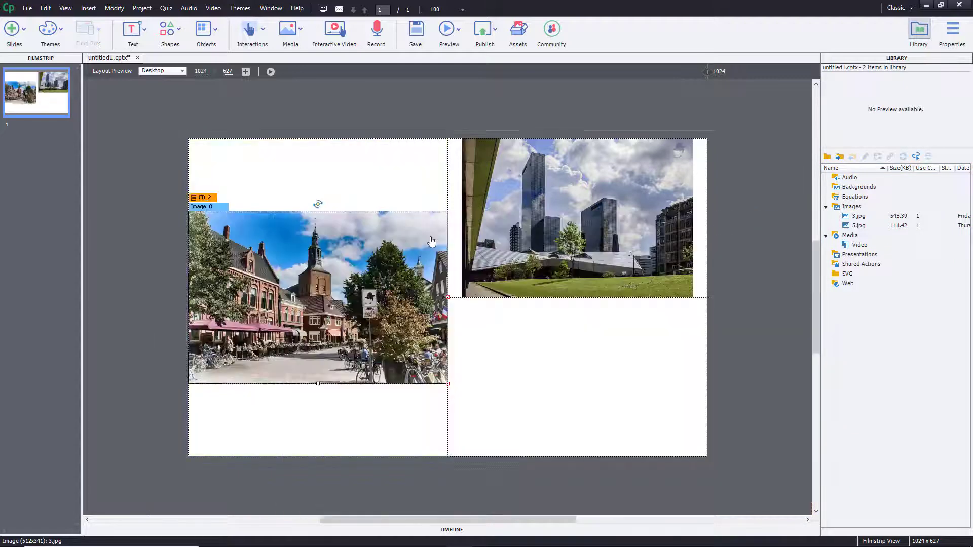
{"action": "left_click", "coordinate": [854, 226]}
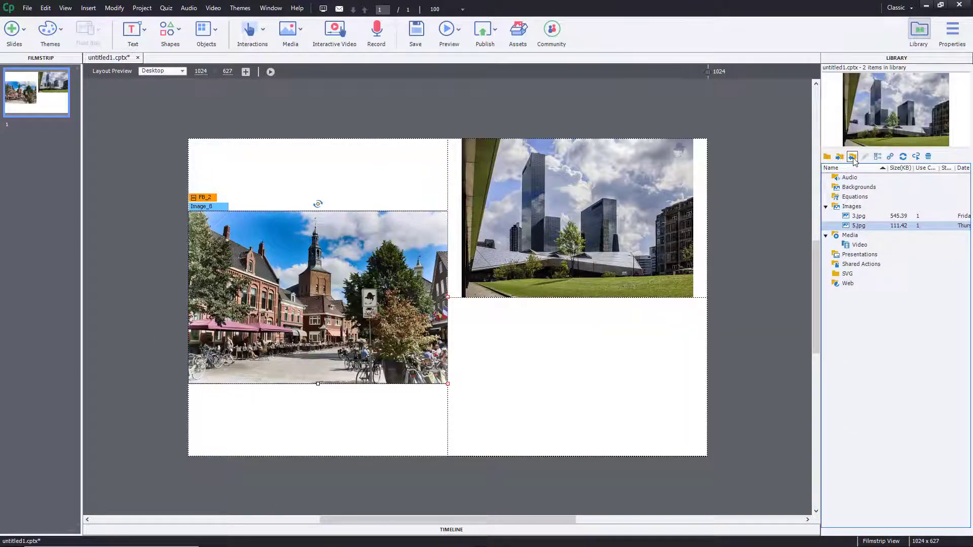
{"action": "left_click", "coordinate": [852, 157]}
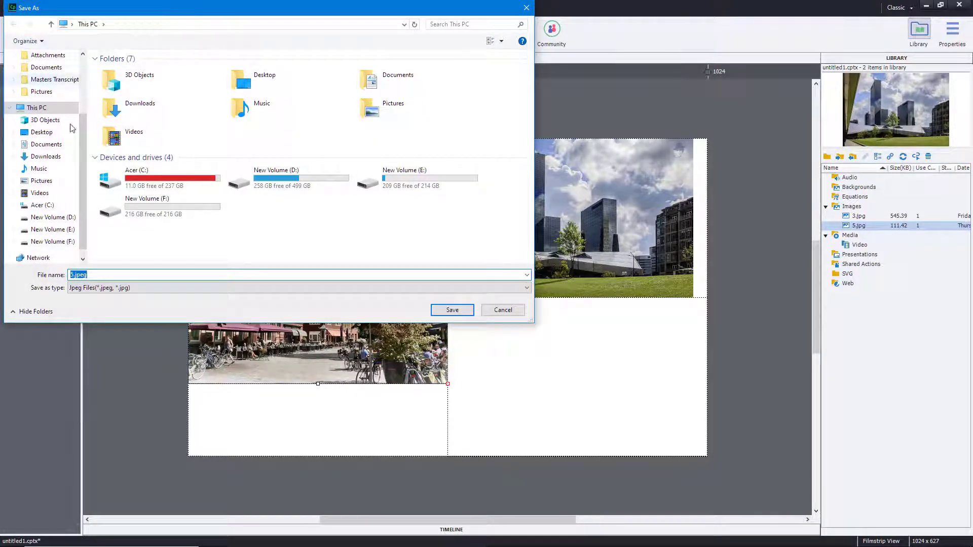
Save 5.jpeg to the Desktop and shrink the Captivate window to reveal the file
{"action": "scroll", "coordinate": [32, 117], "scroll_direction": "up", "scroll_amount": 3}
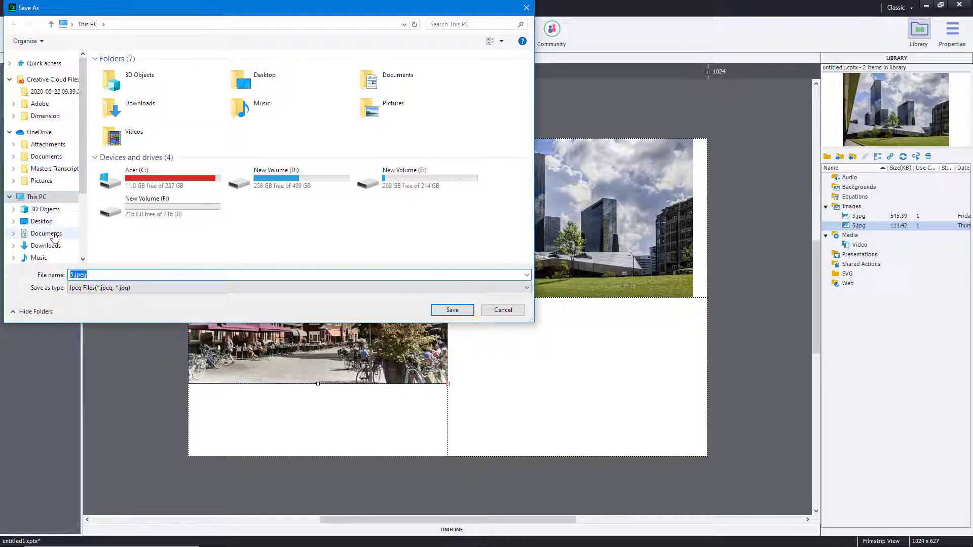
{"action": "left_click", "coordinate": [41, 221]}
{"action": "left_click", "coordinate": [452, 310]}
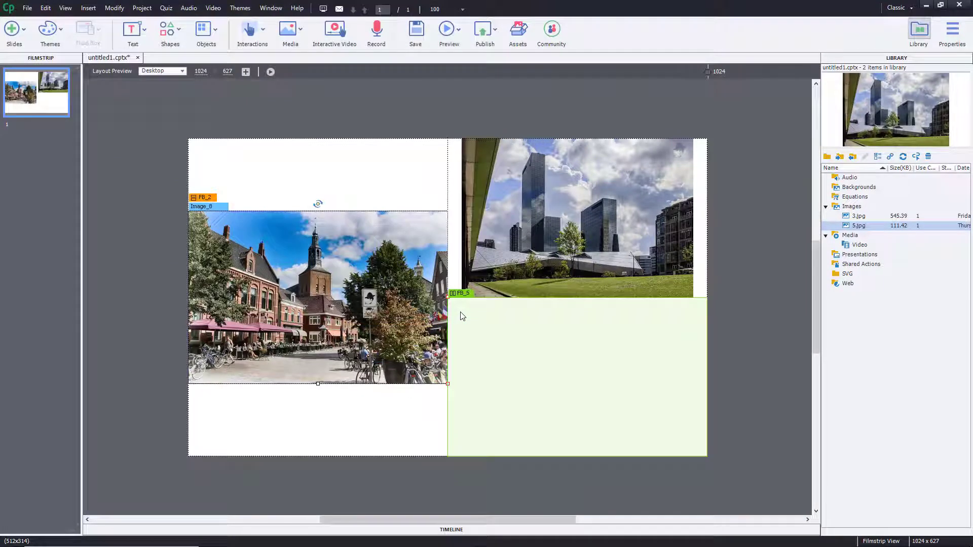
{"action": "left_click_drag", "start_coordinate": [505, 5], "coordinate": [544, 151]}
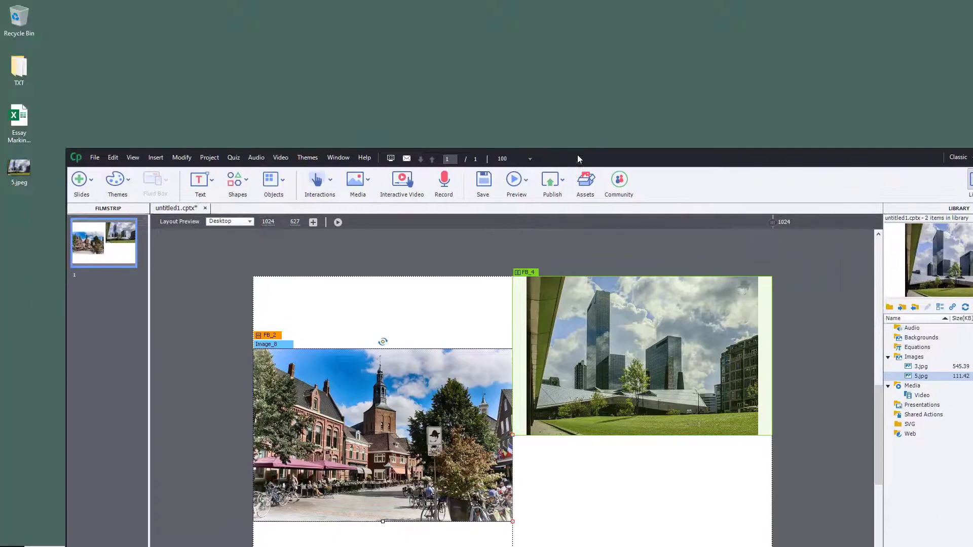
{"action": "left_click", "coordinate": [14, 167]}
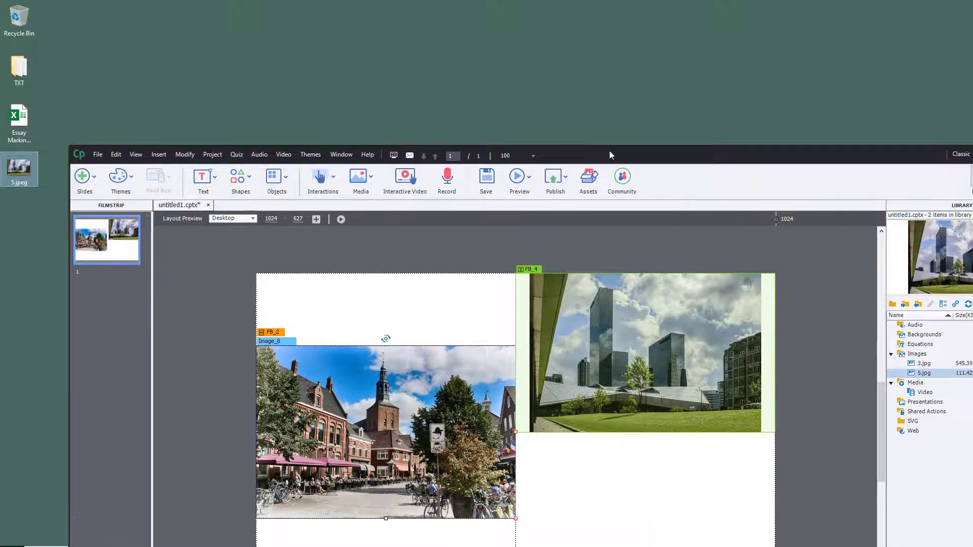